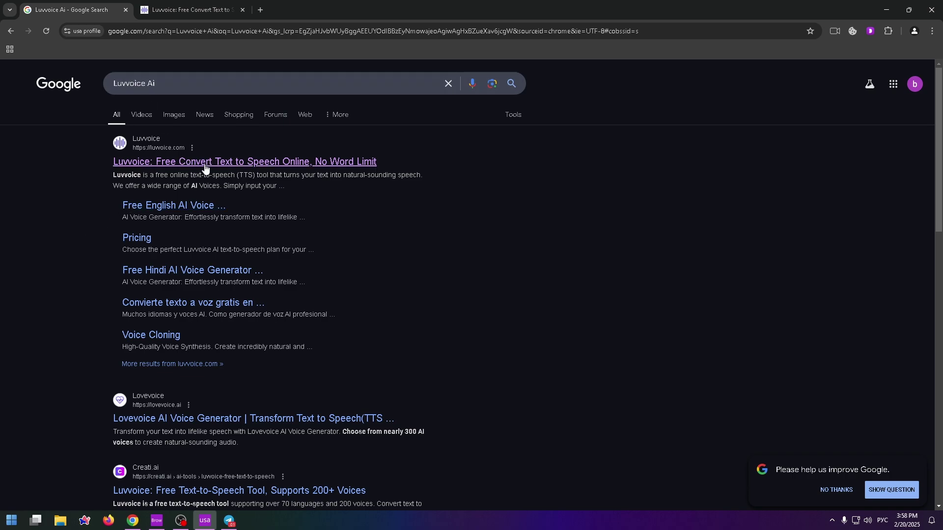
# Switch to the Luvvoice site and look over its homepage description.
pyautogui.click(210, 5)
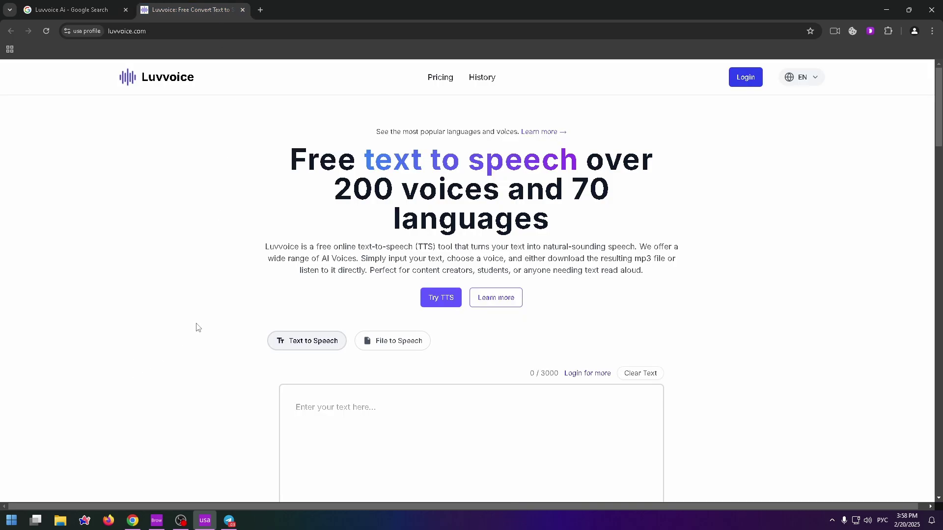
pyautogui.scroll(-4, 299, 356)
pyautogui.scroll(4, 299, 356)
pyautogui.scroll(-7, 645, 282)
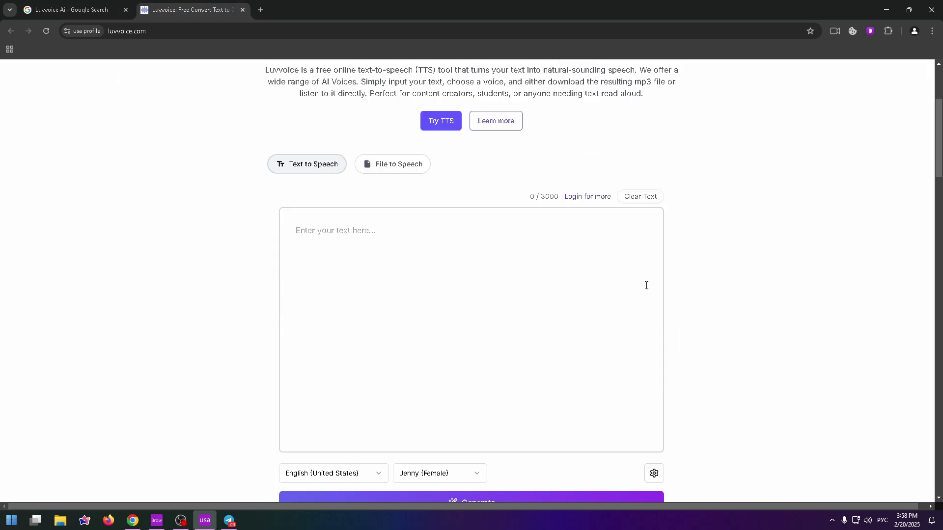
pyautogui.scroll(6, 614, 297)
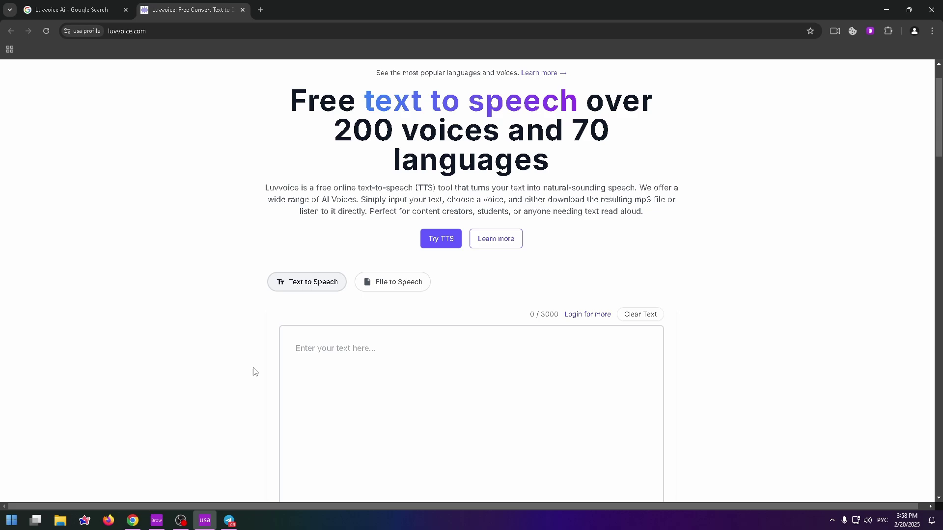
pyautogui.scroll(2, 631, 345)
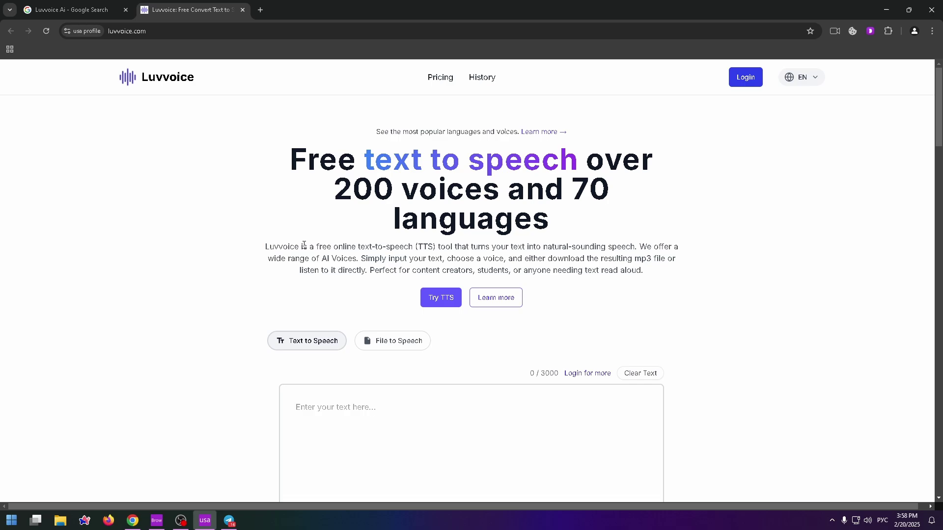
pyautogui.moveTo(305, 247); pyautogui.dragTo(384, 249)
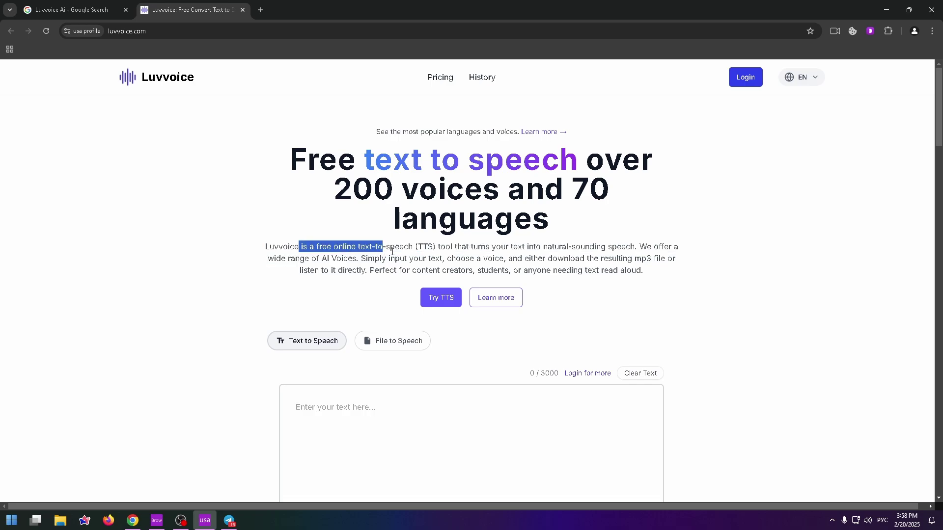
# Sign in with Google and open the Text to Speech dashboard.
pyautogui.click(393, 252)
pyautogui.click(745, 77)
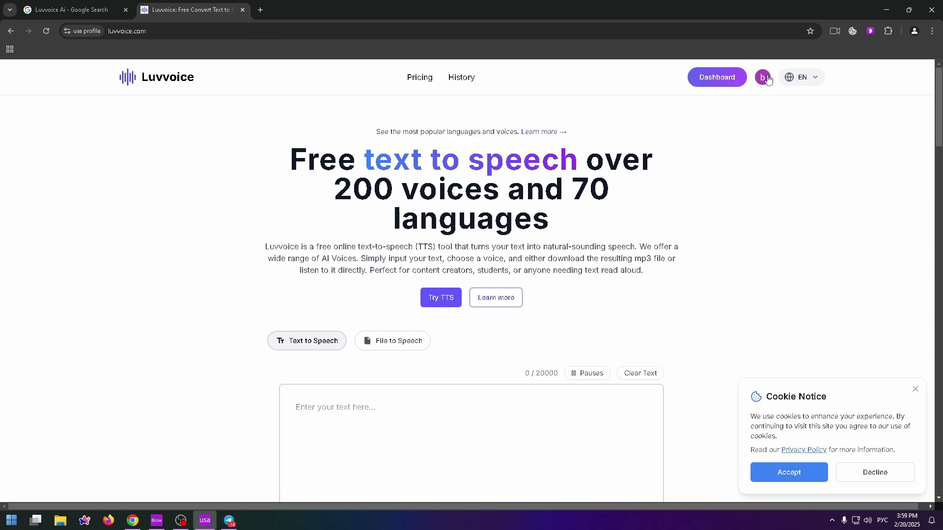
pyautogui.click(723, 82)
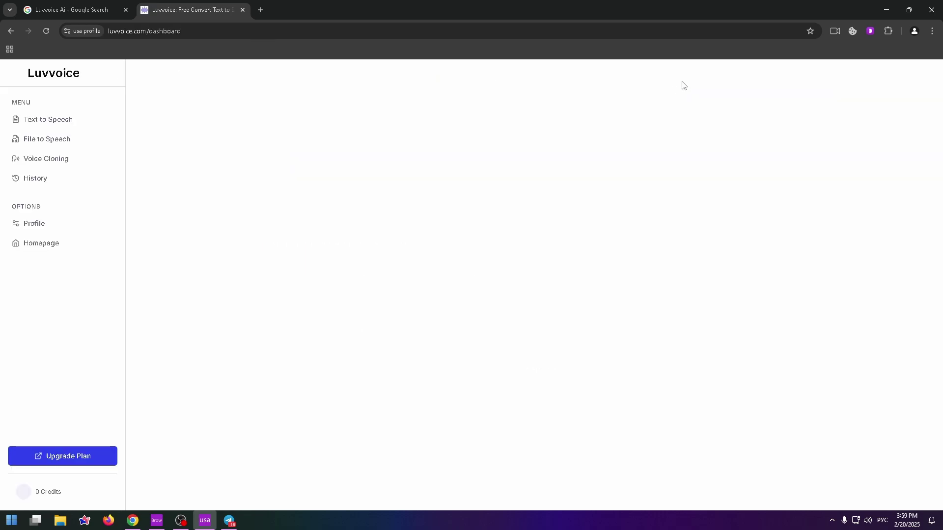
# Return to the homepage, open Pricing and check the Free plan's MP3 download feature.
pyautogui.click(9, 32)
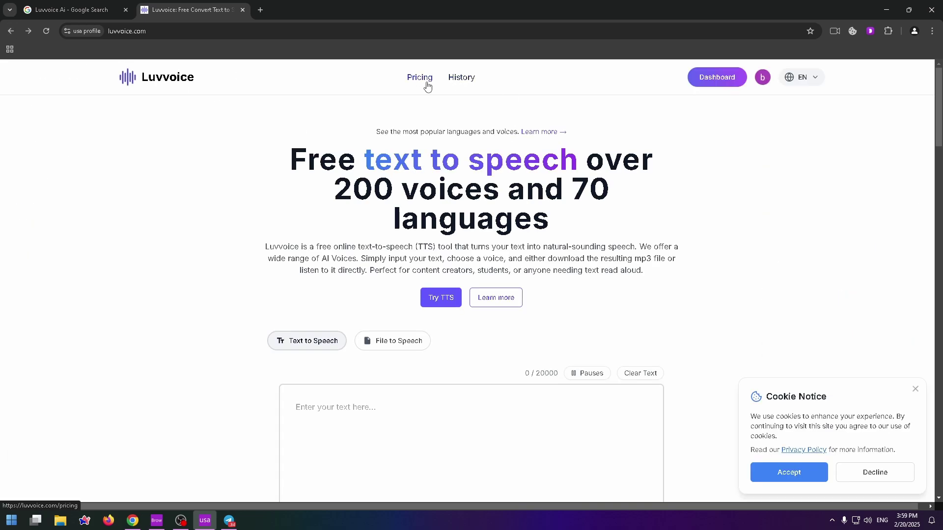
pyautogui.click(425, 86)
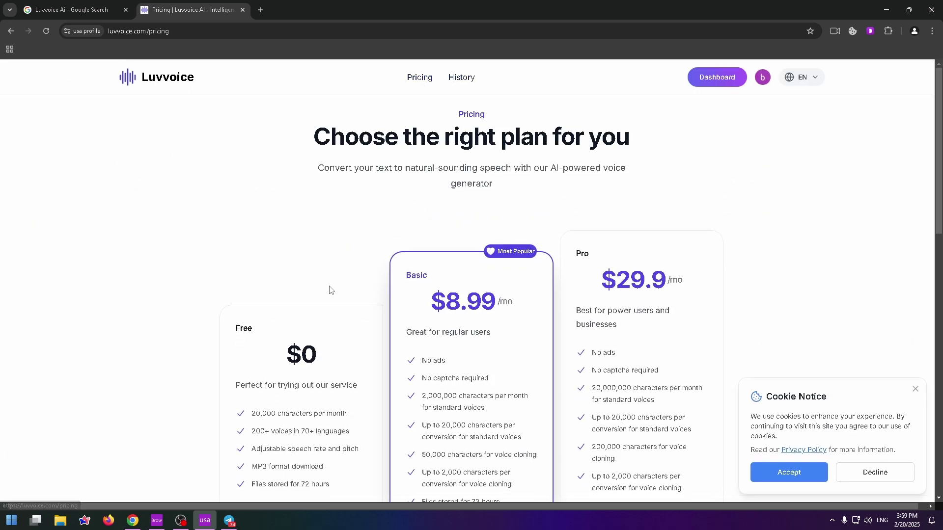
pyautogui.scroll(-2, 269, 299)
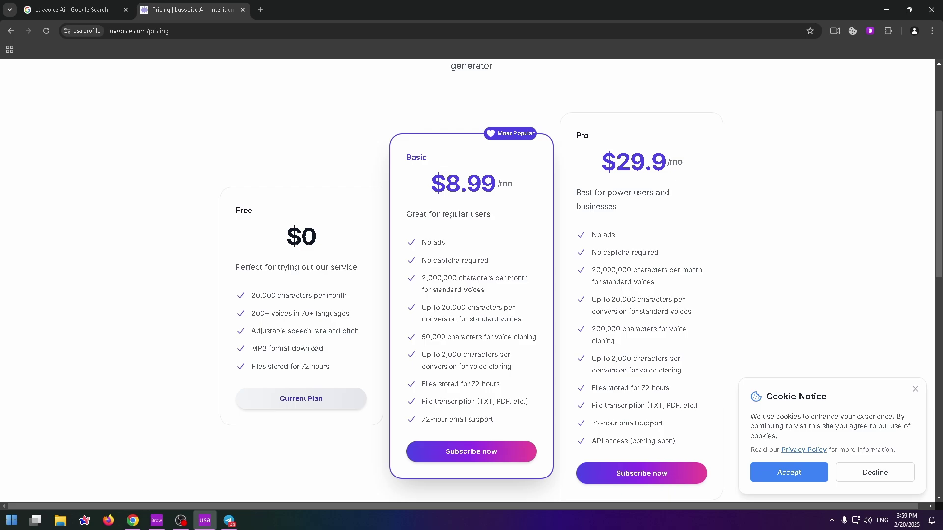
pyautogui.moveTo(260, 349); pyautogui.dragTo(330, 367)
pyautogui.click(330, 368)
# Review the Basic $8.99/mo and Pro $29.9/mo plan cards.
pyautogui.scroll(1, 404, 167)
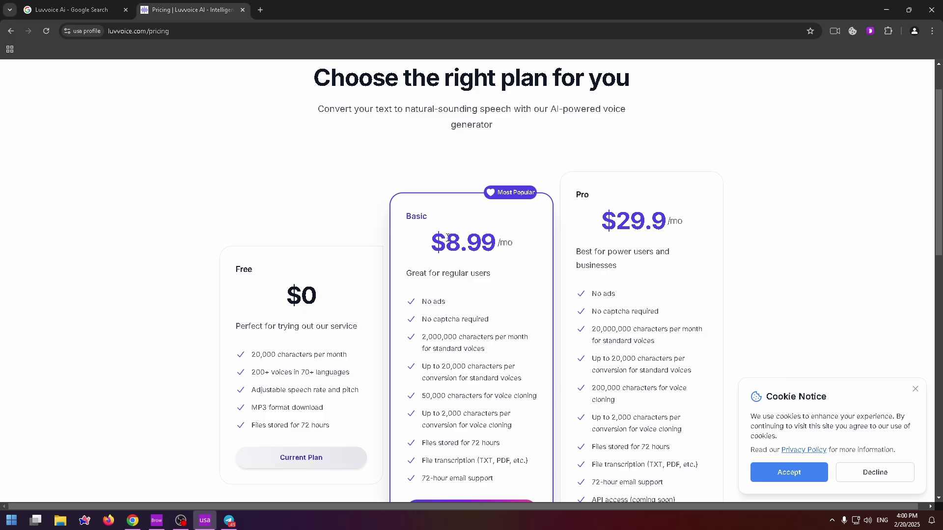
pyautogui.scroll(-1, 448, 237)
pyautogui.moveTo(427, 242); pyautogui.dragTo(511, 413)
pyautogui.click(514, 411)
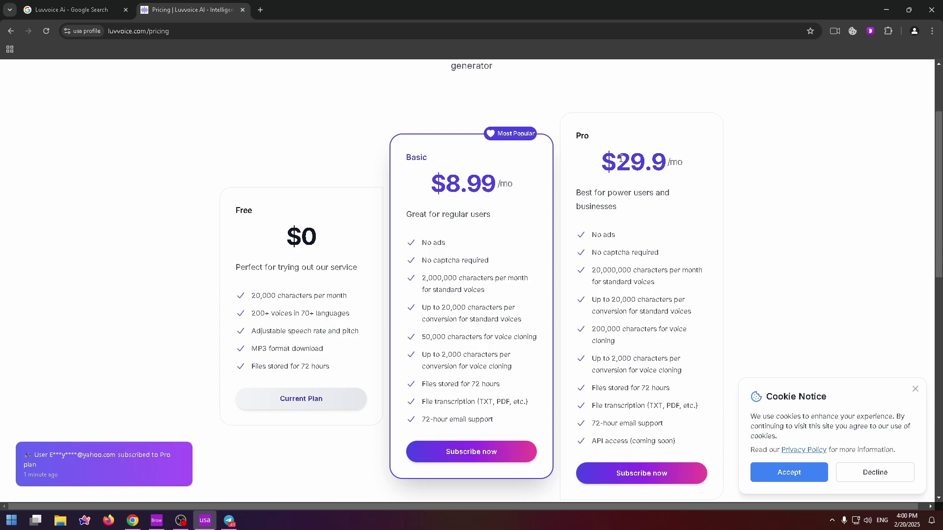
pyautogui.scroll(-1, 472, 280)
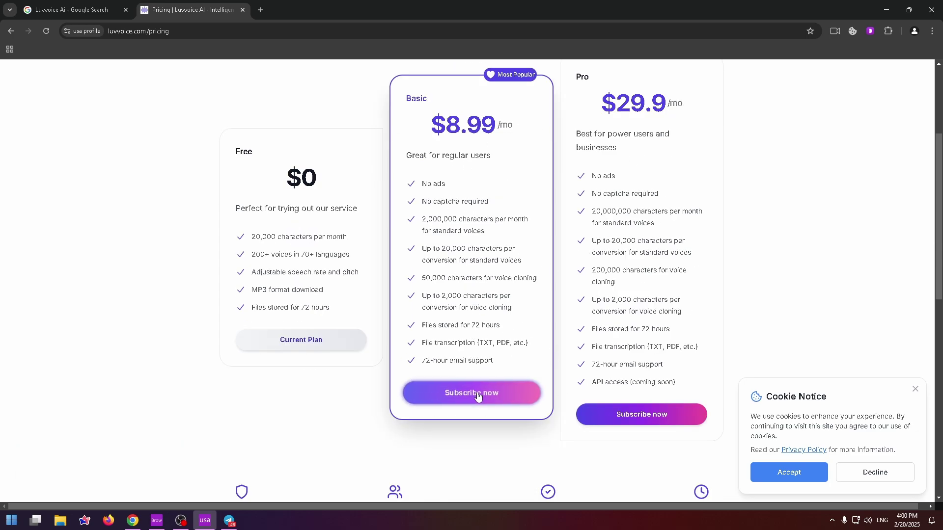
pyautogui.click(459, 393)
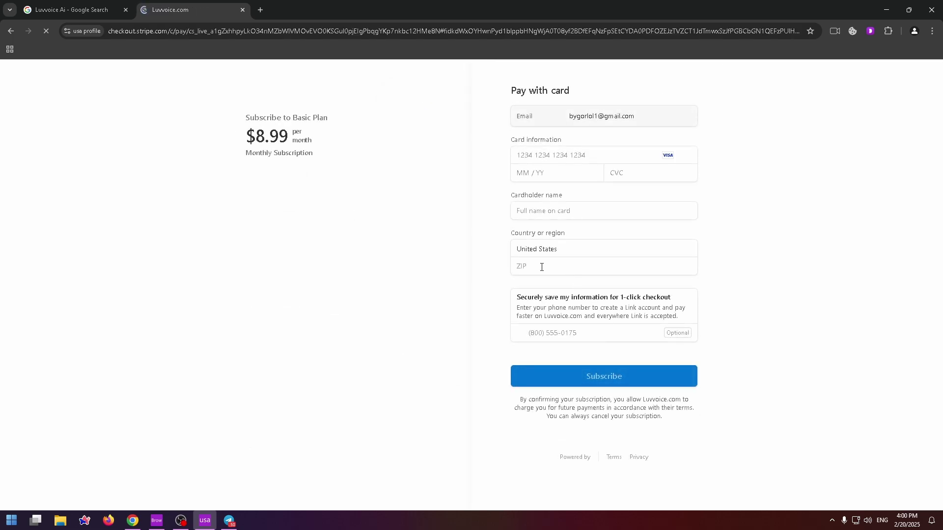
pyautogui.click(2, 38)
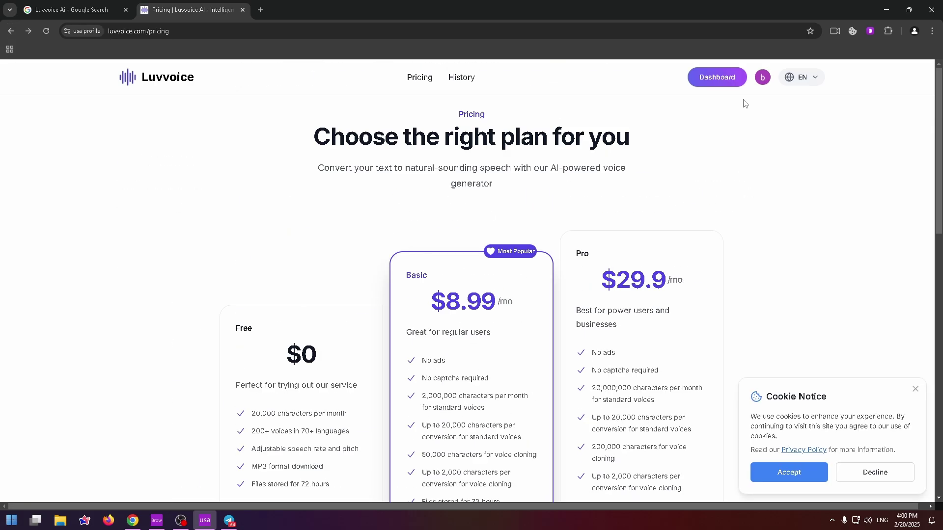
# Paste the 213-character lake story into the dashboard's Text to Speech box.
pyautogui.click(722, 83)
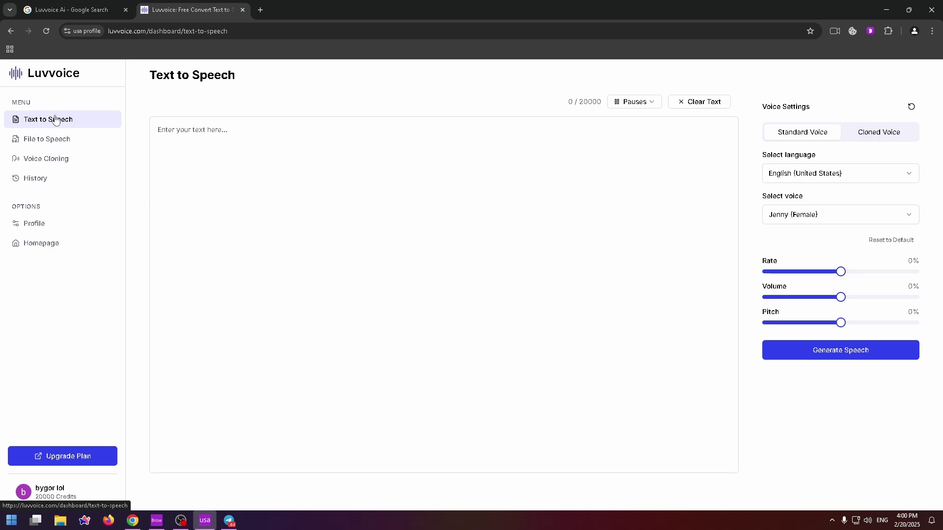
pyautogui.click(40, 141)
pyautogui.click(43, 126)
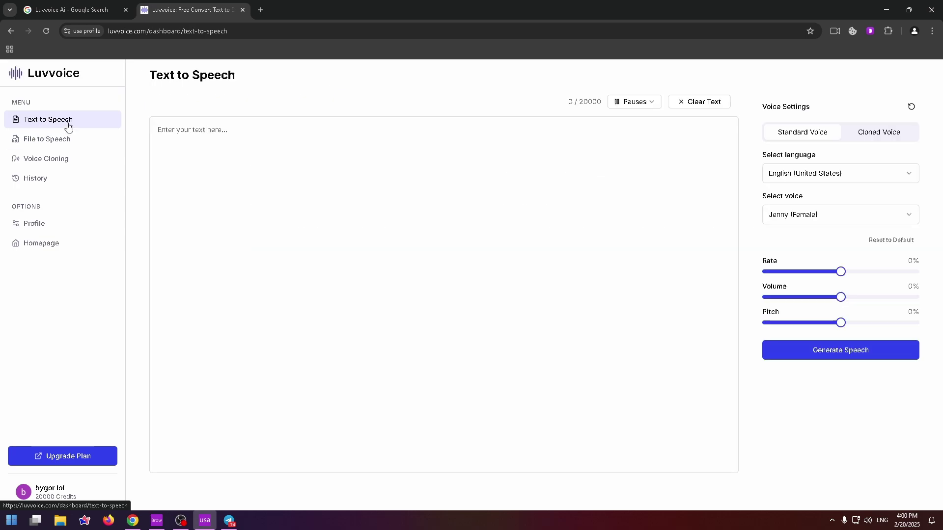
pyautogui.click(216, 164)
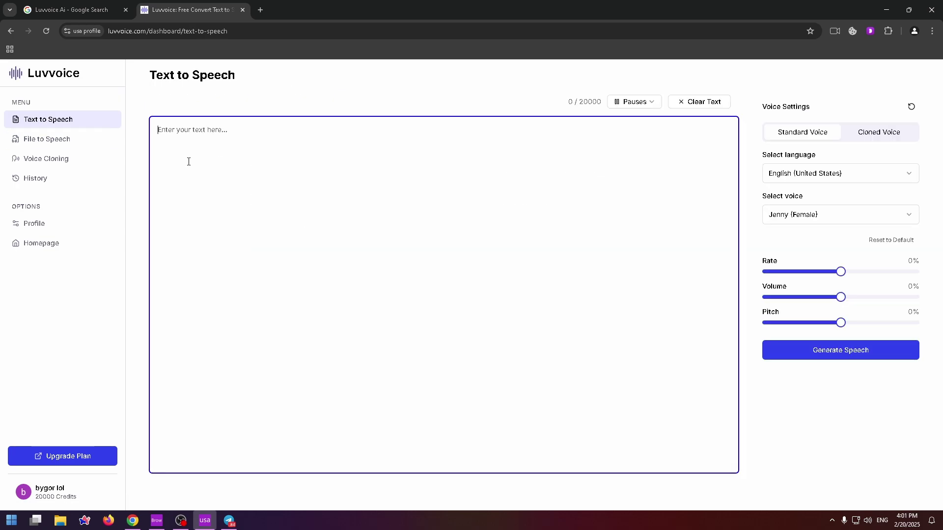
pyautogui.write('Under the golden glow of the setting sun, a girl and a boy sat on the edge of a quiet lake. The girl, with her windswept hair and bright eyes, skimmed small stones across the water, counting the ripples they made.')
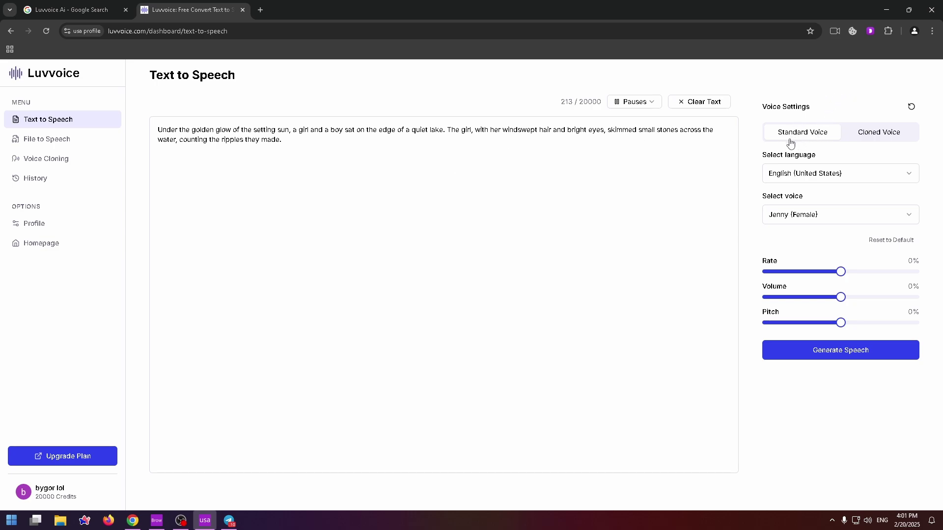
# Use standard voice Alice (Female), English (United States), with rate -2%, volume -4%, pitch 4%.
pyautogui.click(853, 136)
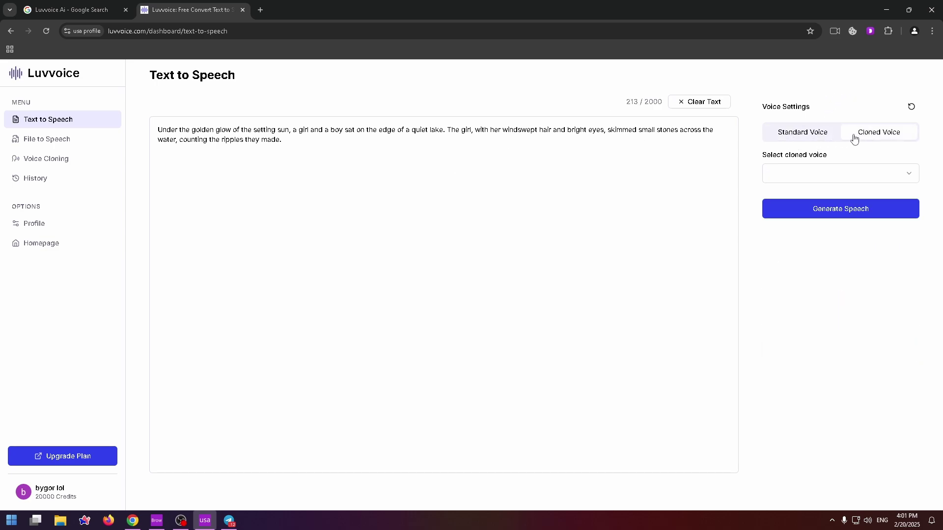
pyautogui.click(789, 136)
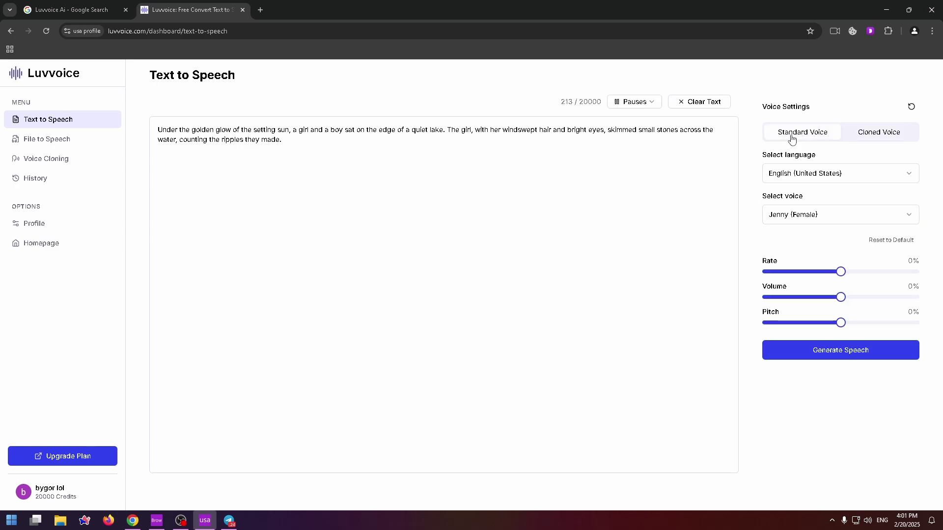
pyautogui.click(801, 177)
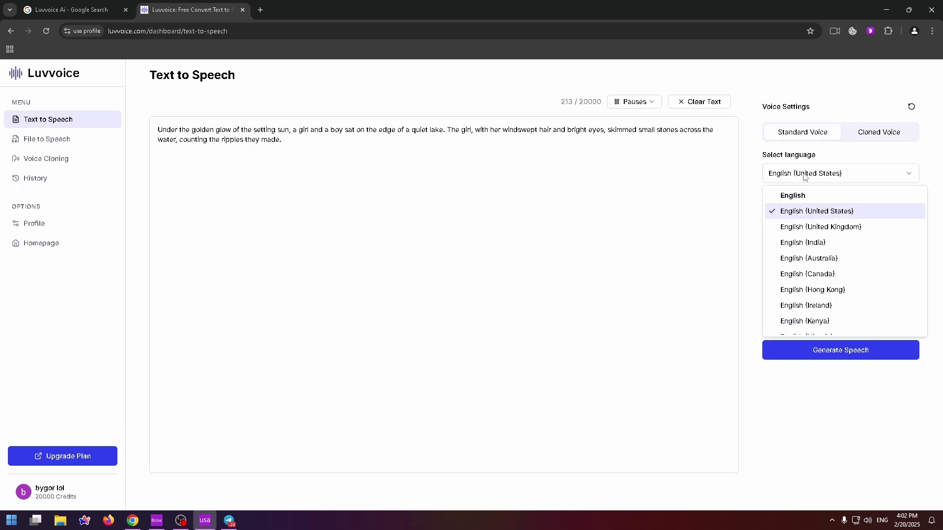
pyautogui.click(805, 178)
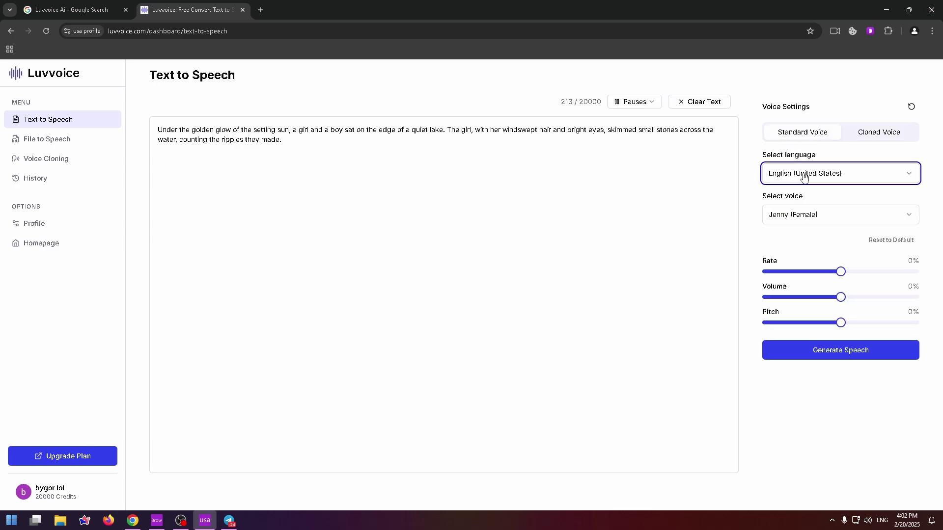
pyautogui.click(807, 220)
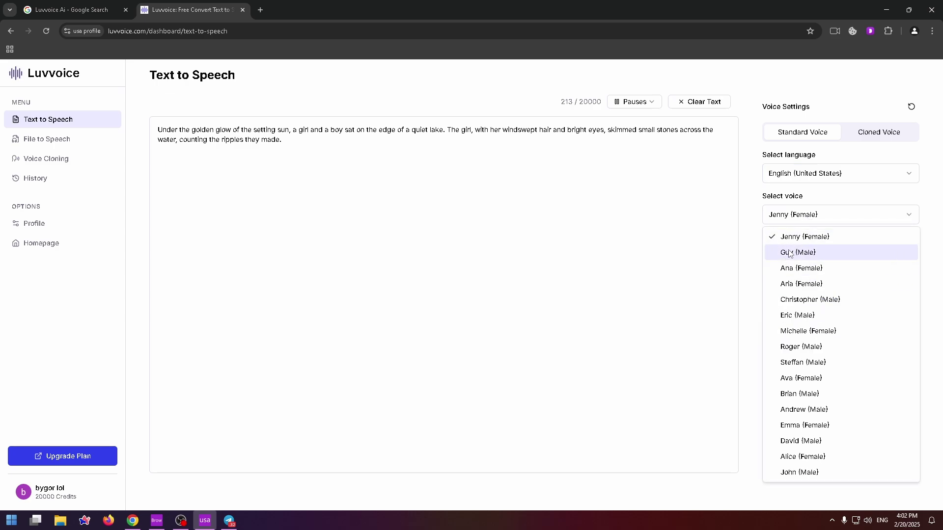
pyautogui.click(813, 270)
pyautogui.click(835, 214)
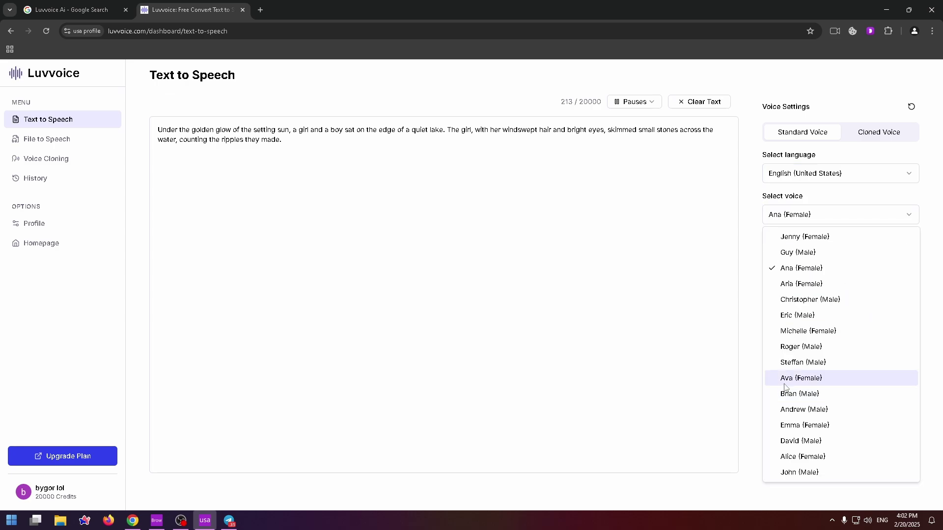
pyautogui.click(796, 458)
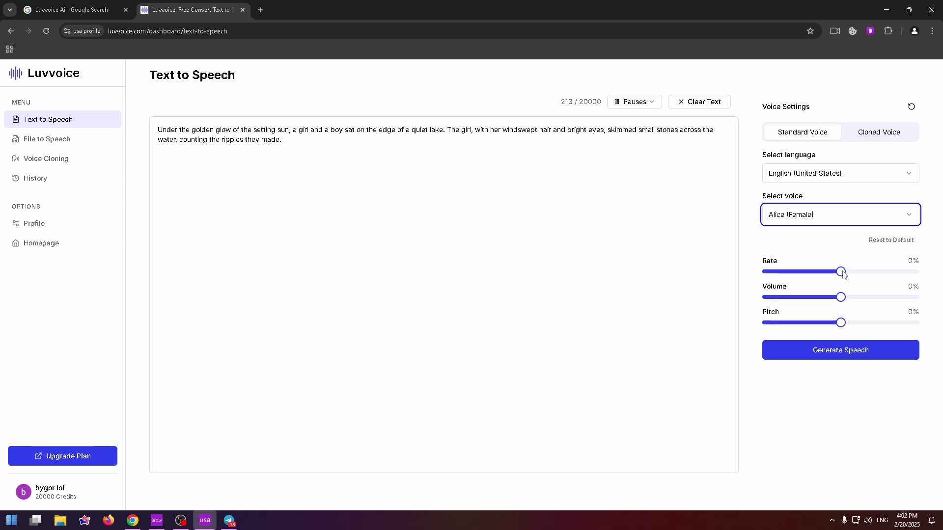
pyautogui.moveTo(841, 273); pyautogui.dragTo(847, 325)
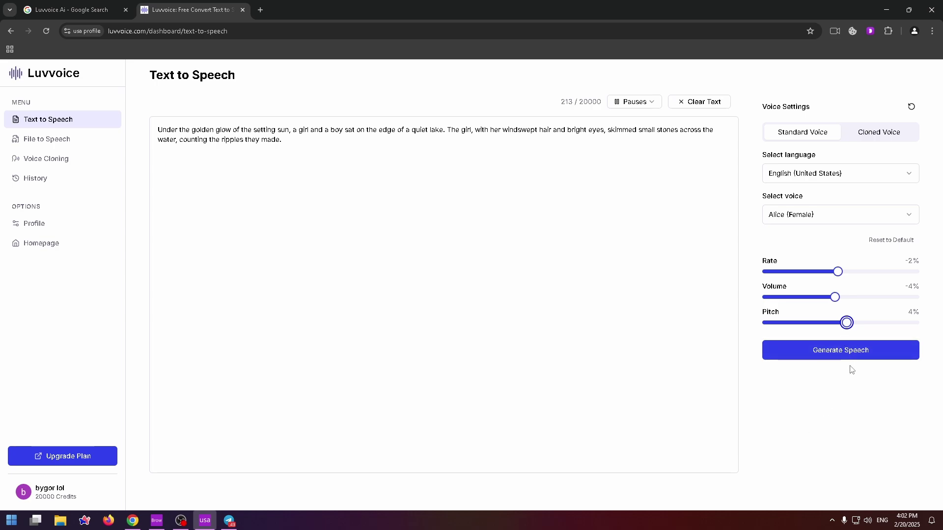
# Generate the 13-second speech clip and lower the player's playback volume slightly.
pyautogui.click(854, 351)
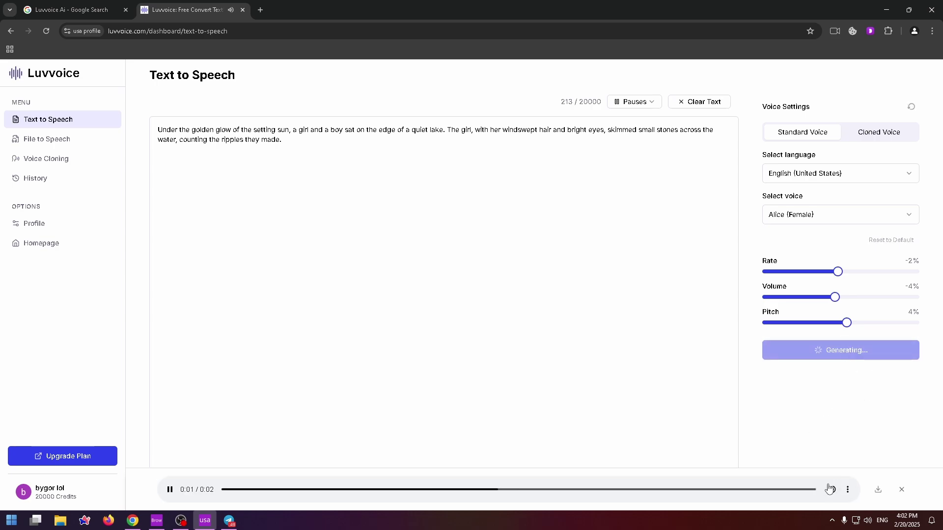
pyautogui.click(811, 490)
pyautogui.moveTo(811, 495); pyautogui.dragTo(804, 498)
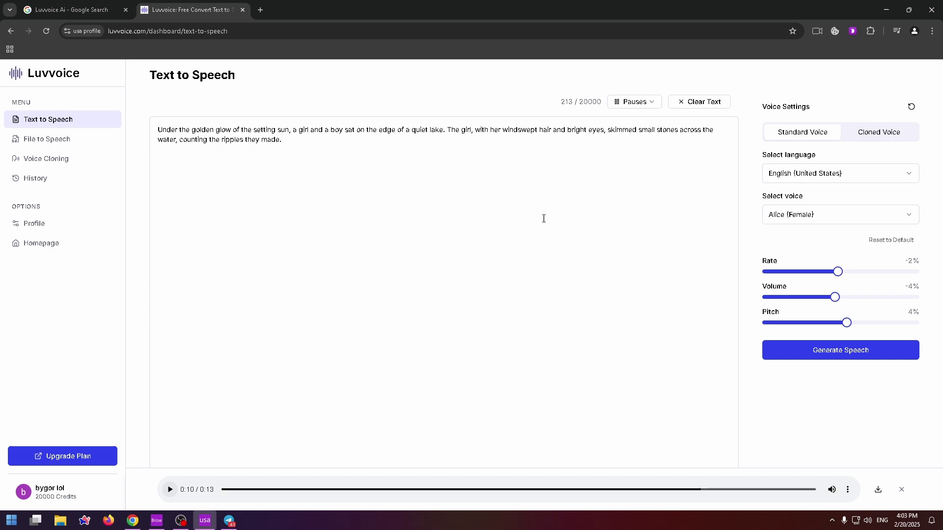
pyautogui.click(908, 216)
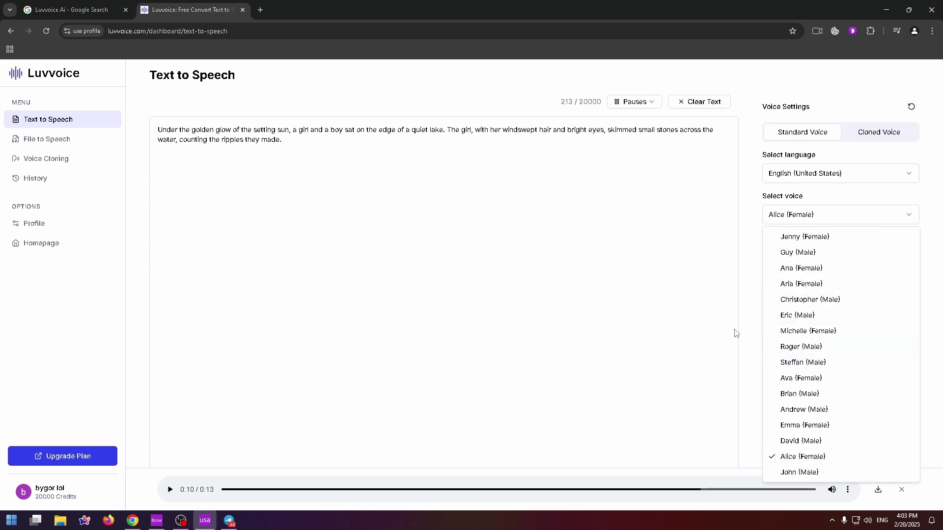
# Regenerate the speech with Aria (Female), preview it, and download the 80.6 KB MP3.
pyautogui.click(835, 288)
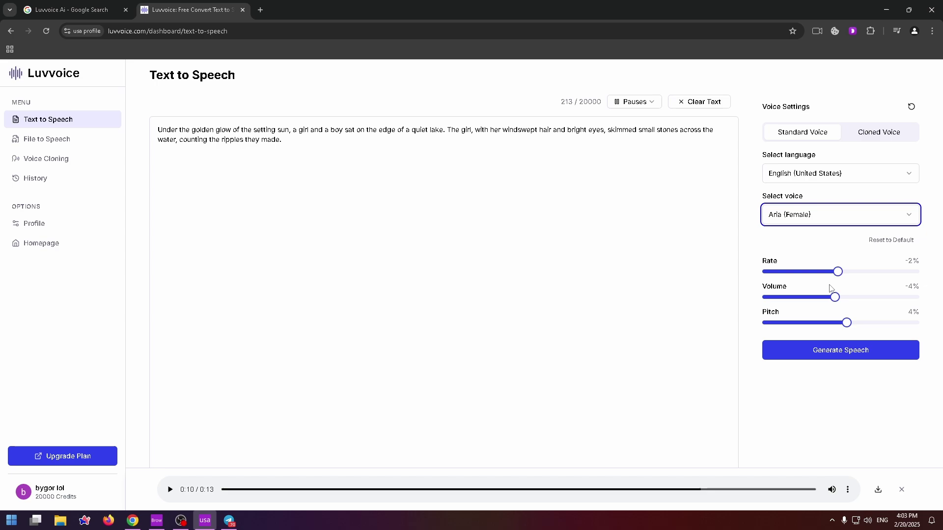
pyautogui.click(816, 359)
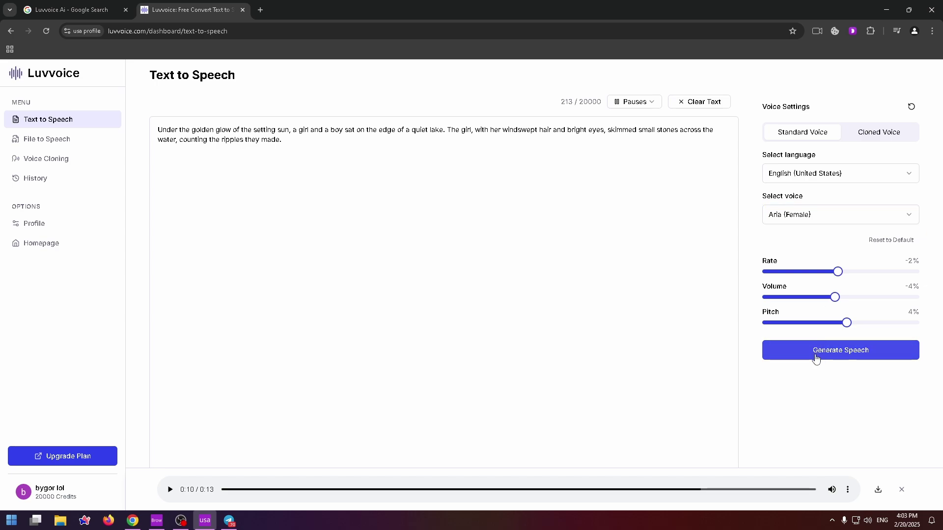
pyautogui.click(169, 490)
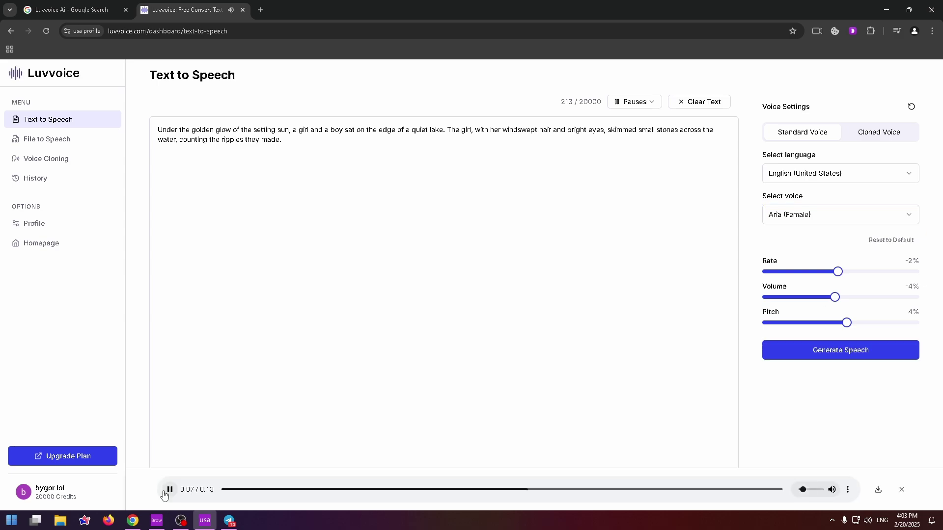
pyautogui.click(165, 493)
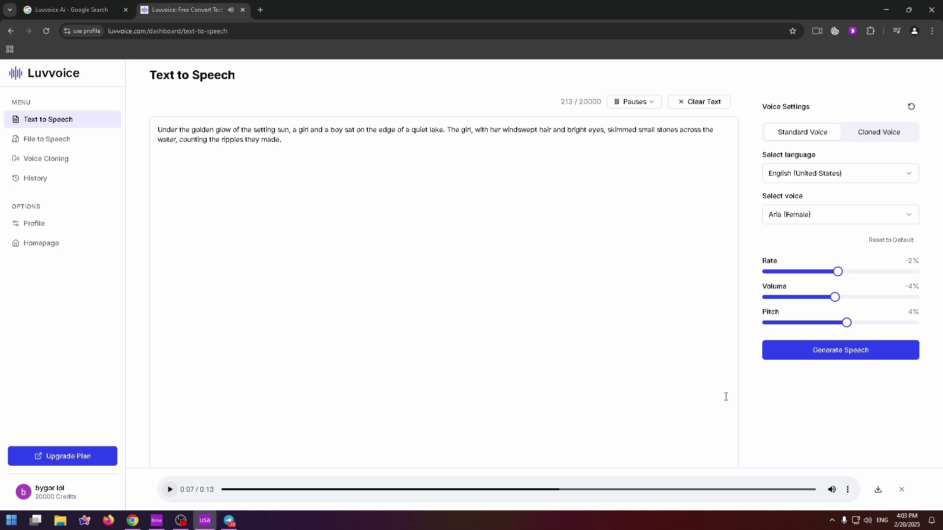
pyautogui.click(877, 493)
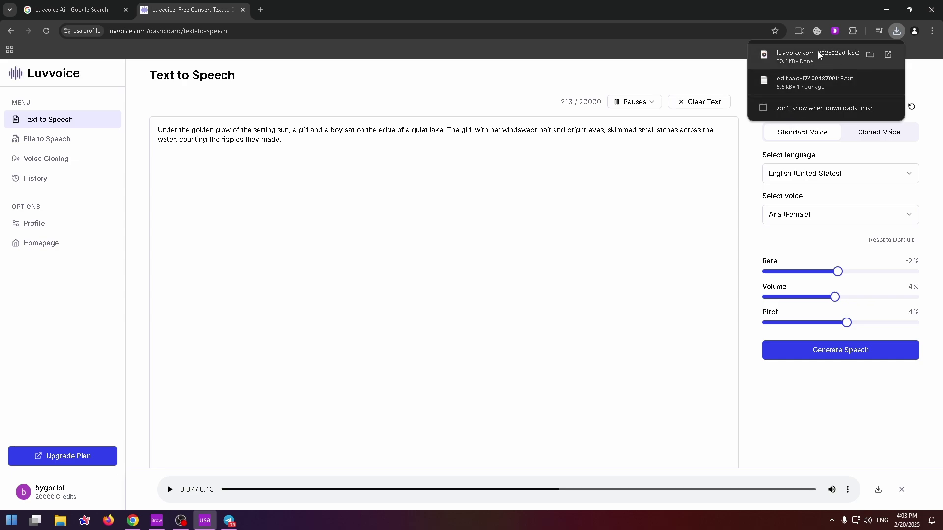
# Open the File to Speech page from the dashboard sidebar.
pyautogui.click(53, 144)
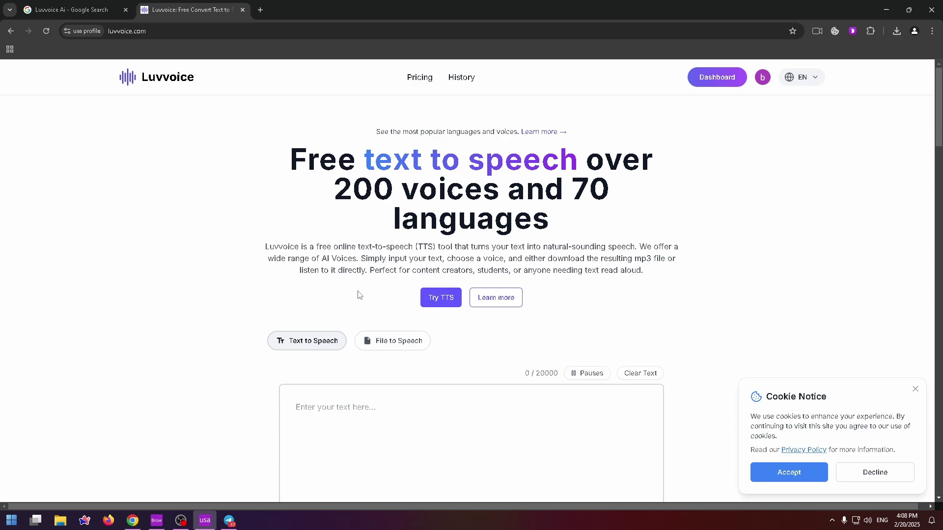
# Close the Cookie Notice on the Luvvoice homepage.
pyautogui.scroll(-1, 390, 290)
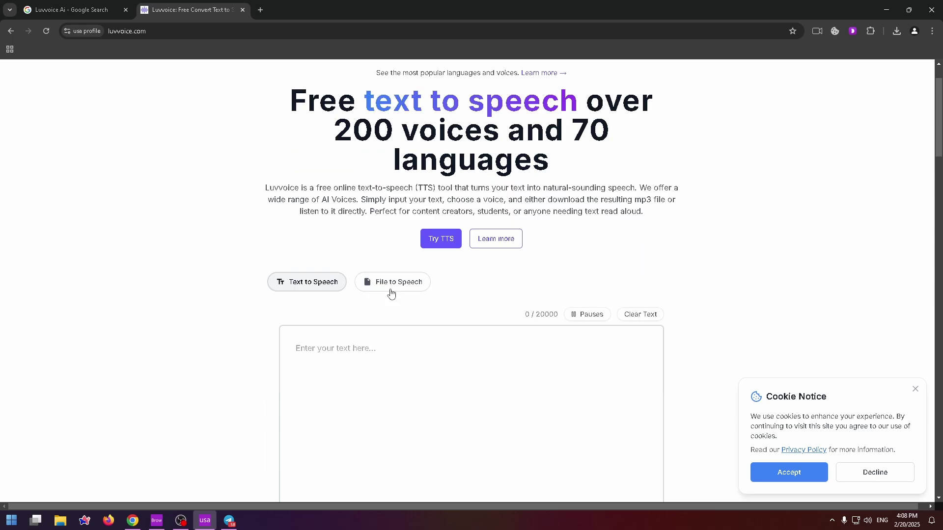
pyautogui.scroll(1, 390, 290)
pyautogui.click(789, 472)
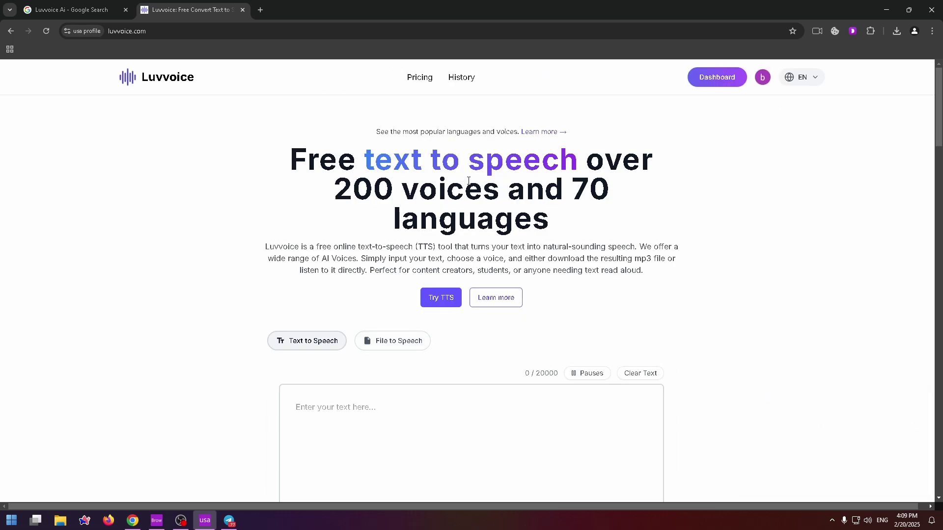